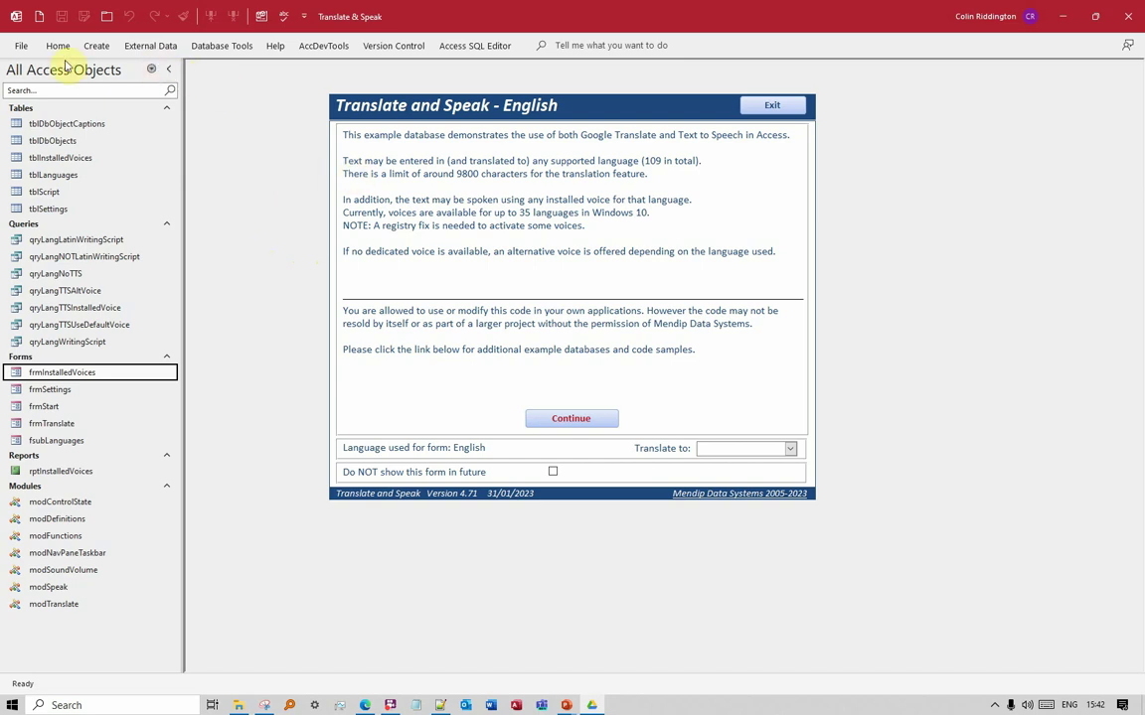
Check the Visual Basic editor's menu language and set Spanish [español] as the preferred Office display language
{"action": "left_click", "coordinate": [263, 17]}
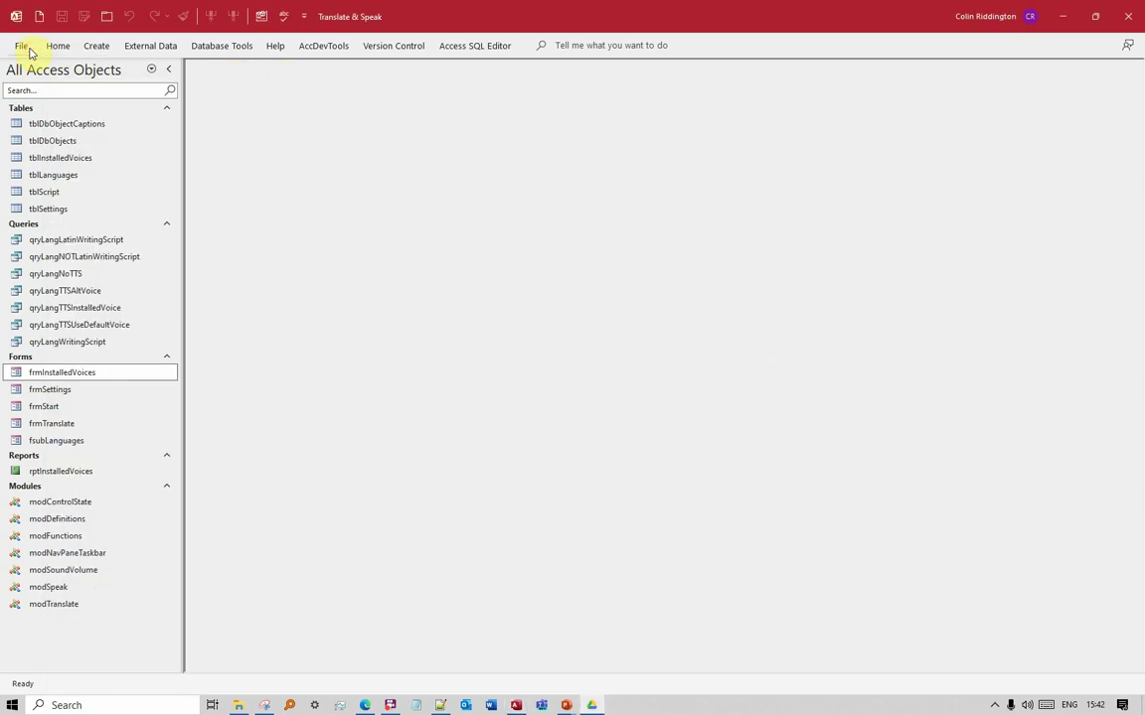
{"action": "left_click", "coordinate": [27, 48]}
{"action": "left_click", "coordinate": [44, 670]}
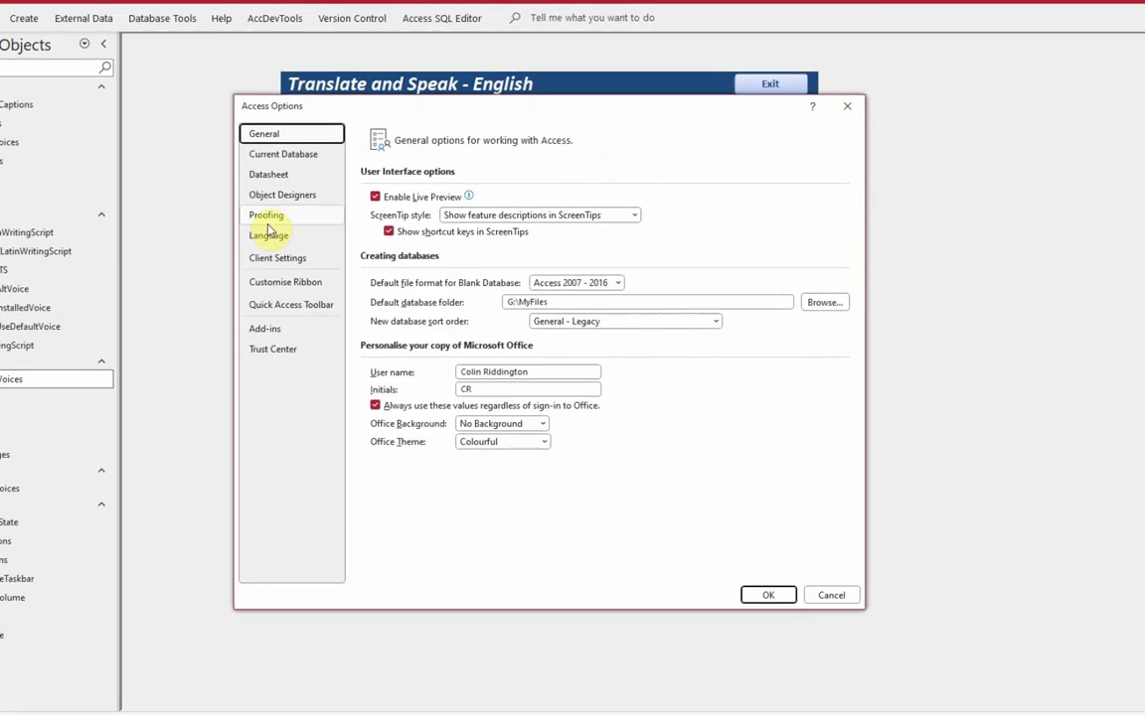
{"action": "left_click", "coordinate": [267, 234]}
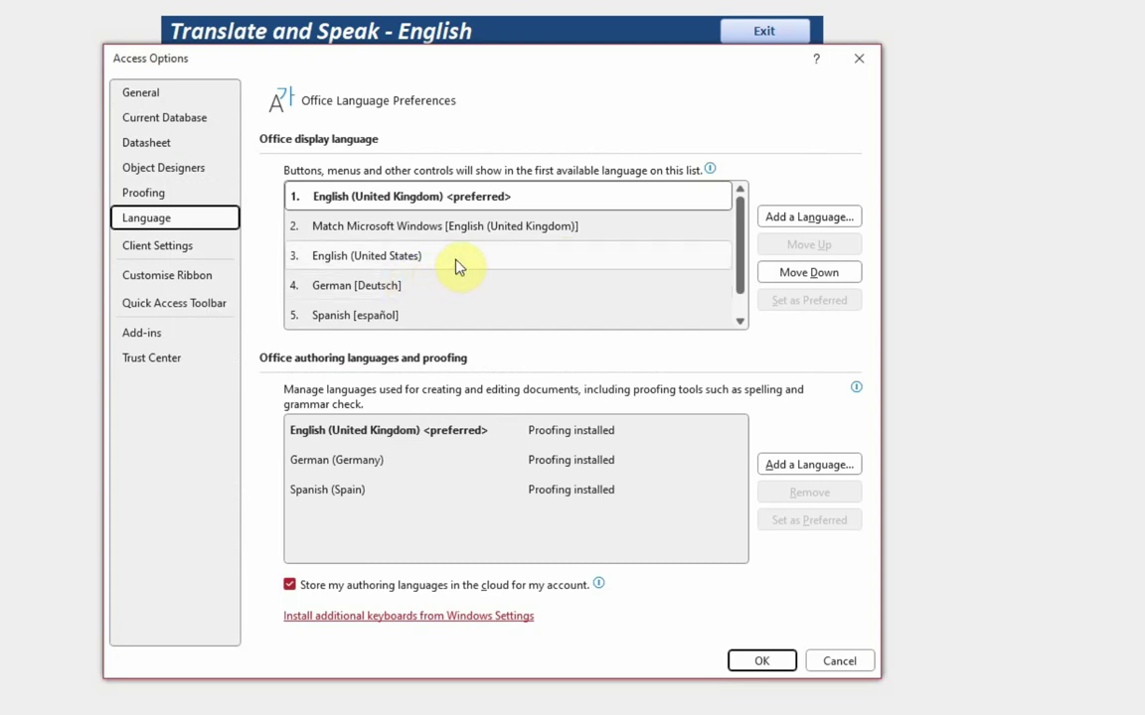
{"action": "left_click", "coordinate": [383, 328]}
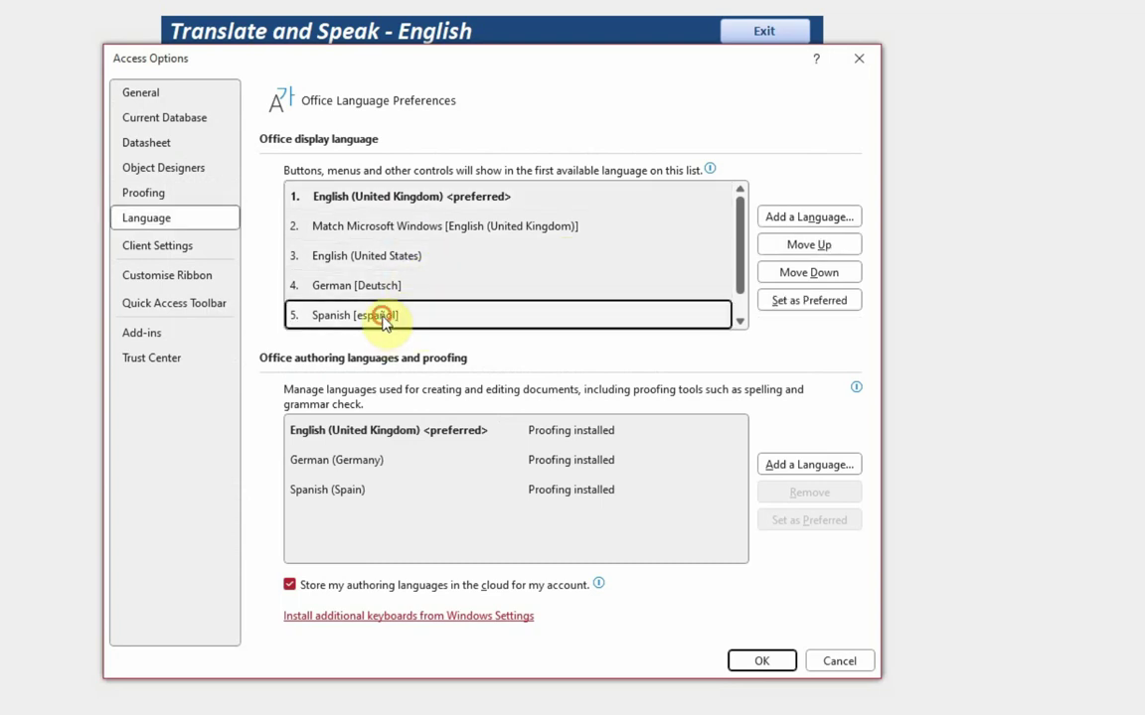
{"action": "left_click", "coordinate": [824, 305]}
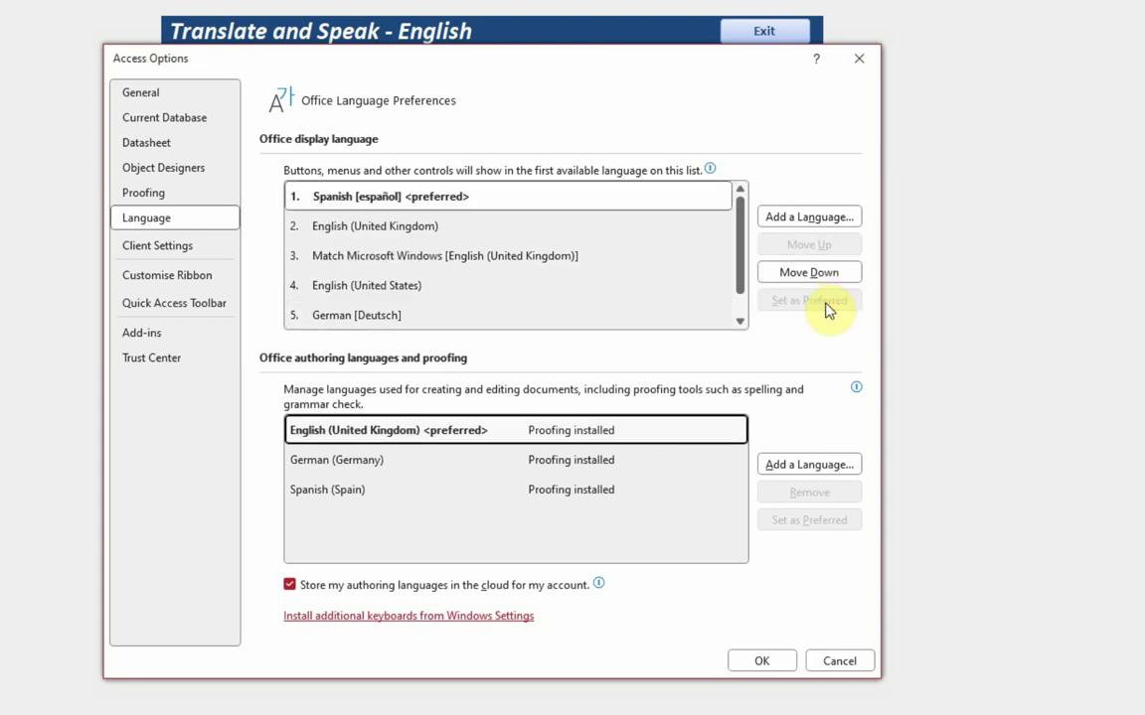
{"action": "left_click", "coordinate": [771, 662]}
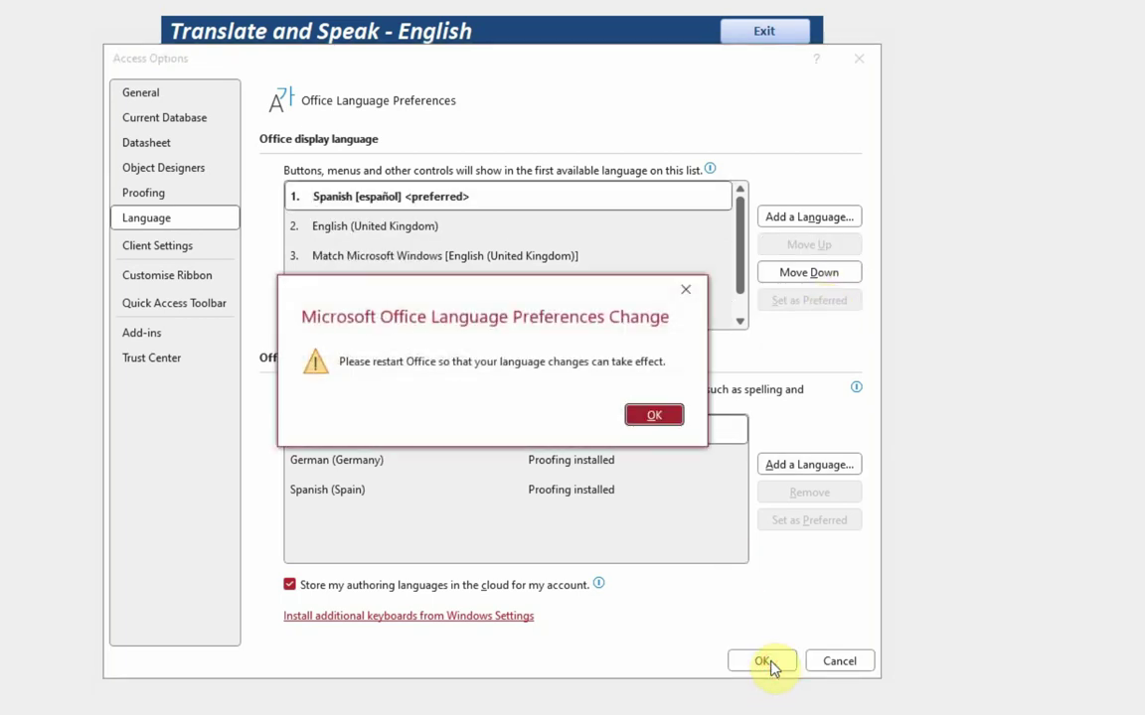
{"action": "left_click", "coordinate": [654, 416]}
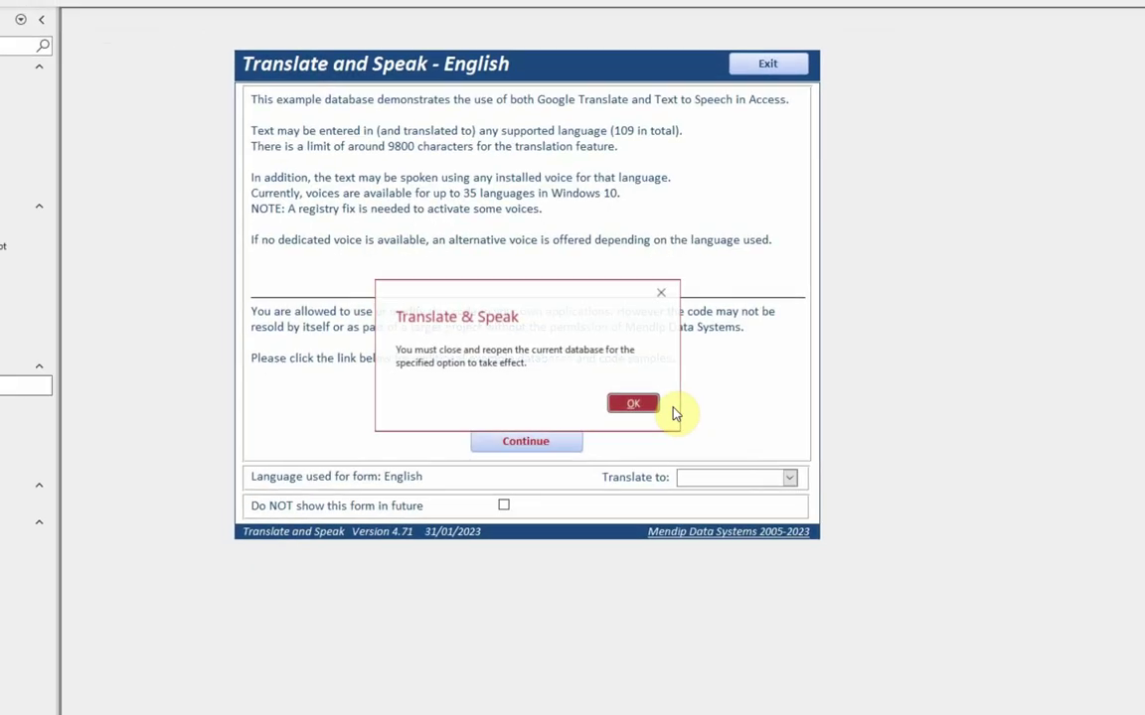
{"action": "left_click", "coordinate": [670, 389]}
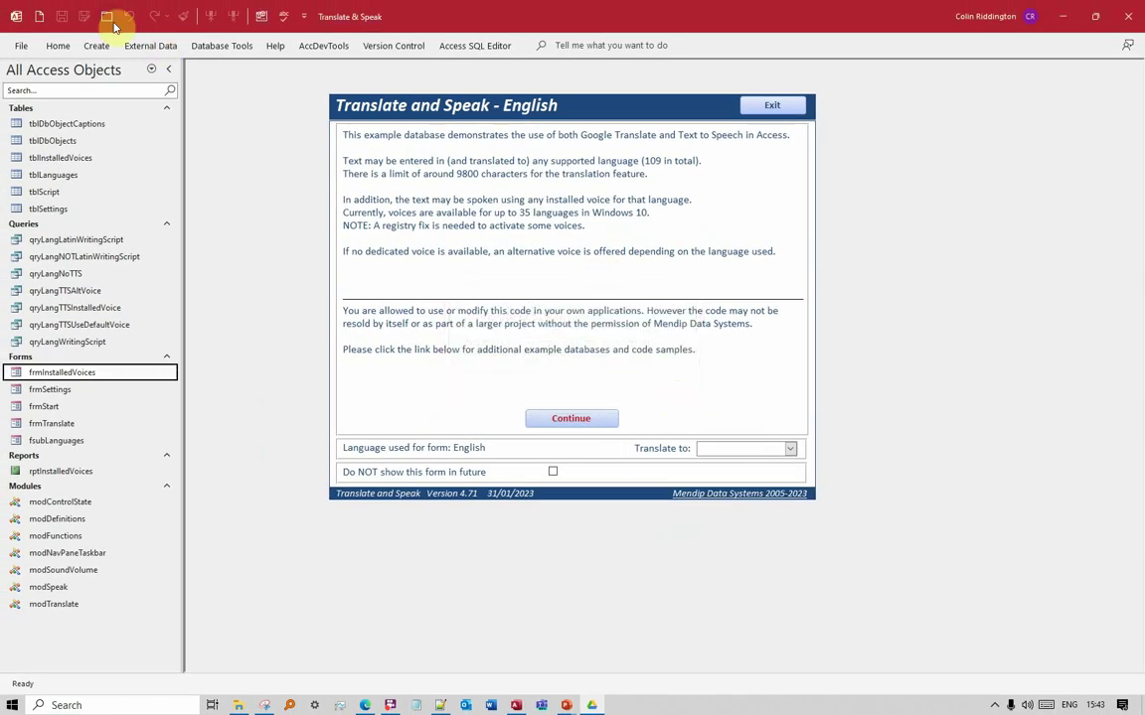
Restart the database to apply the Spanish display language, and inspect the Visual Basic editor's menus before closing it
{"action": "left_click", "coordinate": [782, 106]}
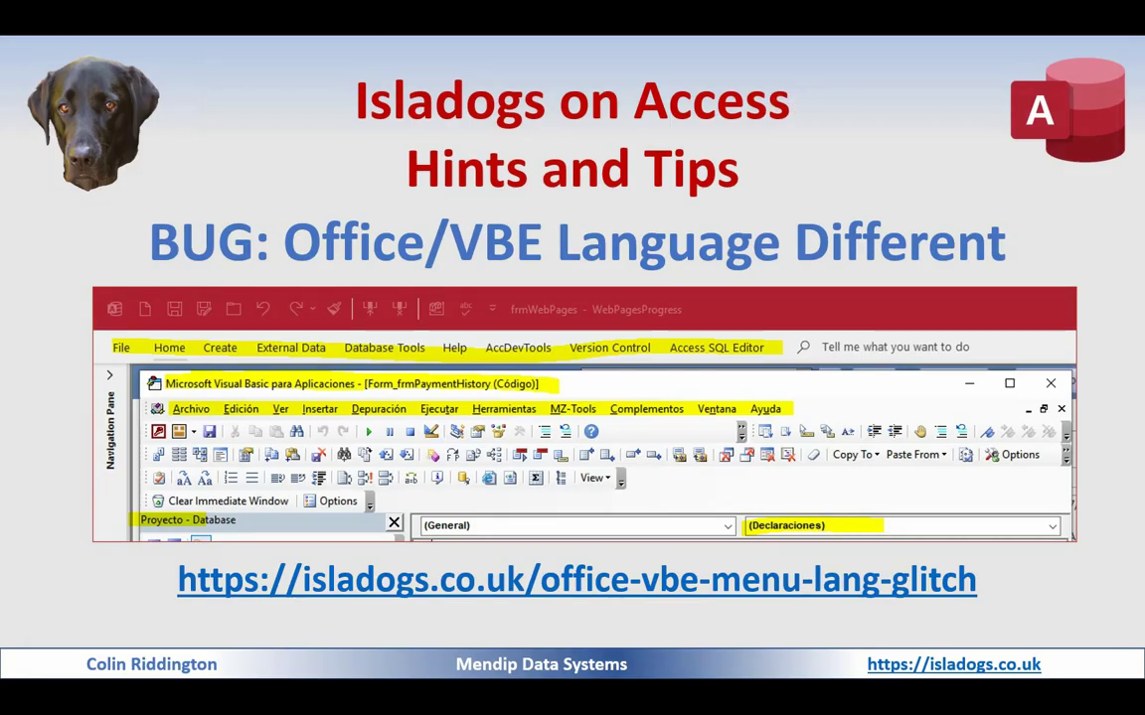
{"action": "double_click", "coordinate": [1081, 106]}
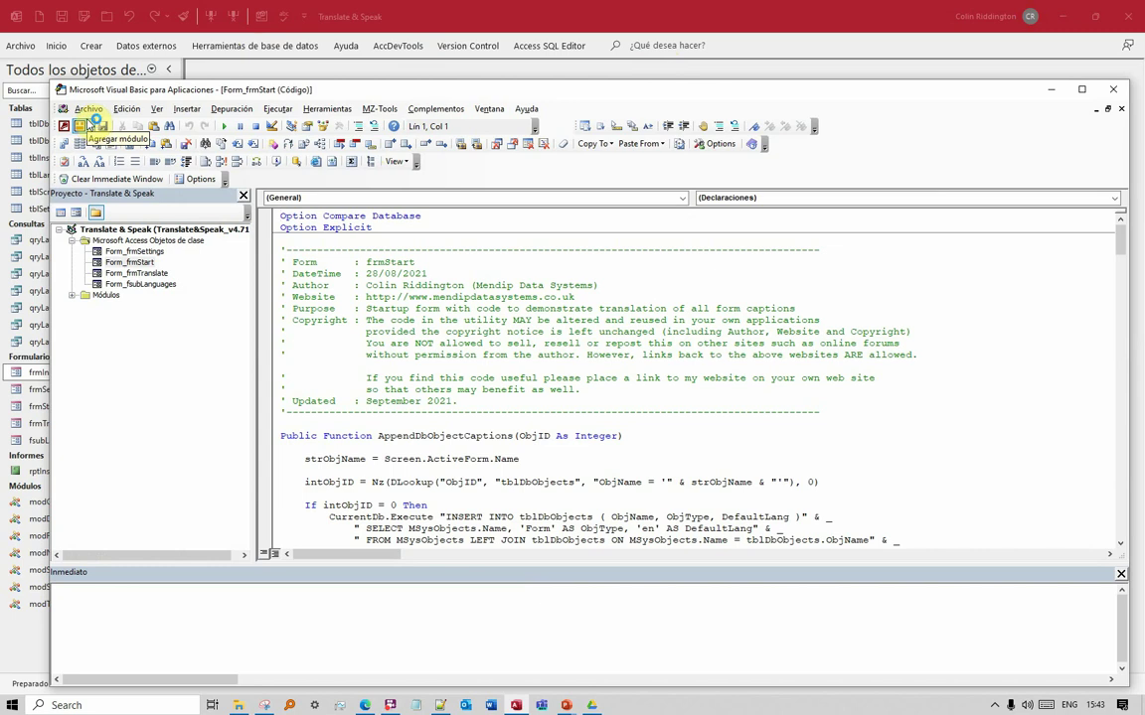
{"action": "left_click", "coordinate": [1121, 90]}
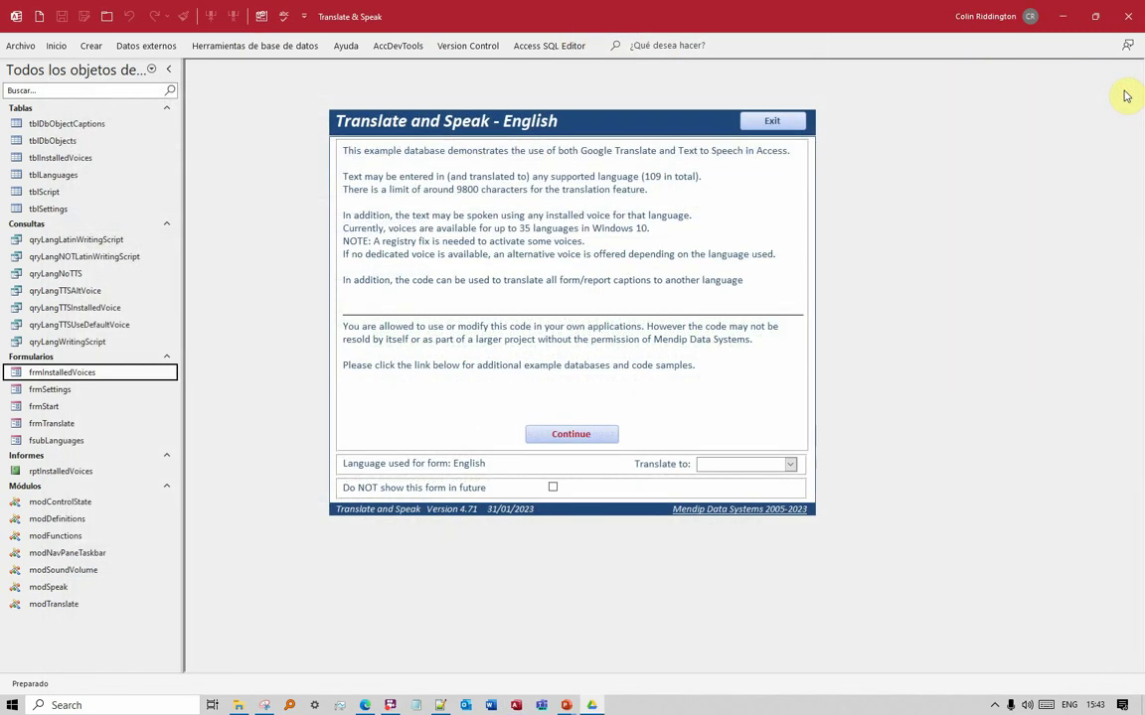
Set English (United Kingdom) back as the preferred Office display language and acknowledge the restart notices
{"action": "left_click", "coordinate": [20, 46]}
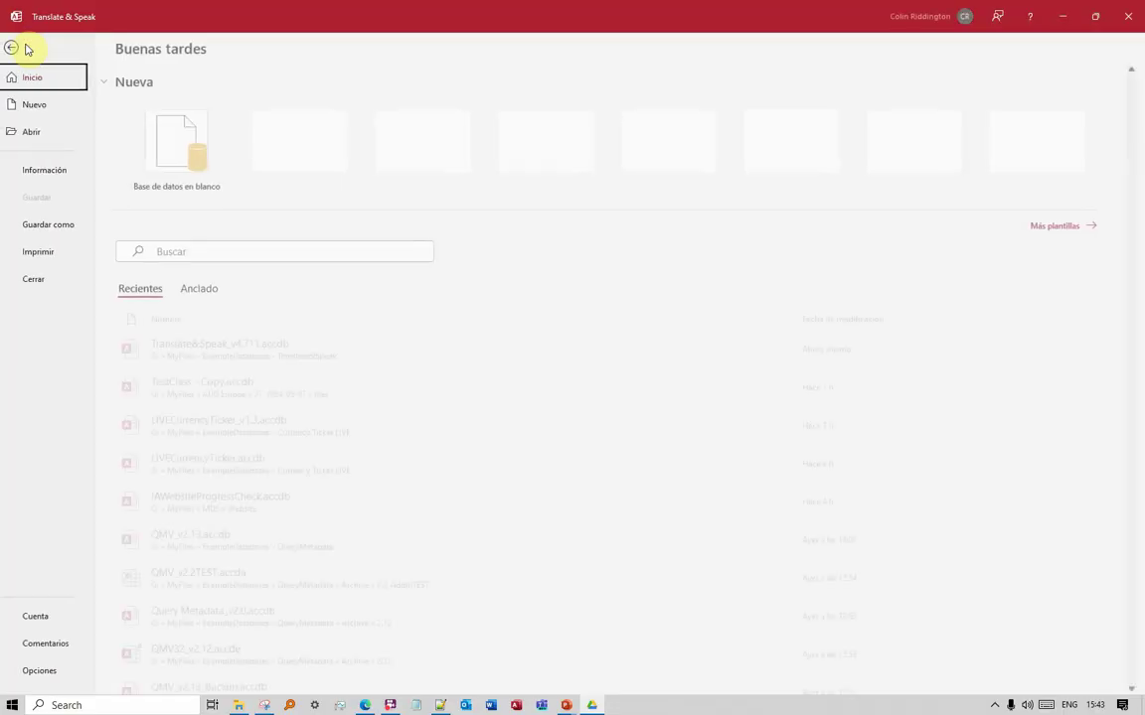
{"action": "left_click", "coordinate": [50, 670]}
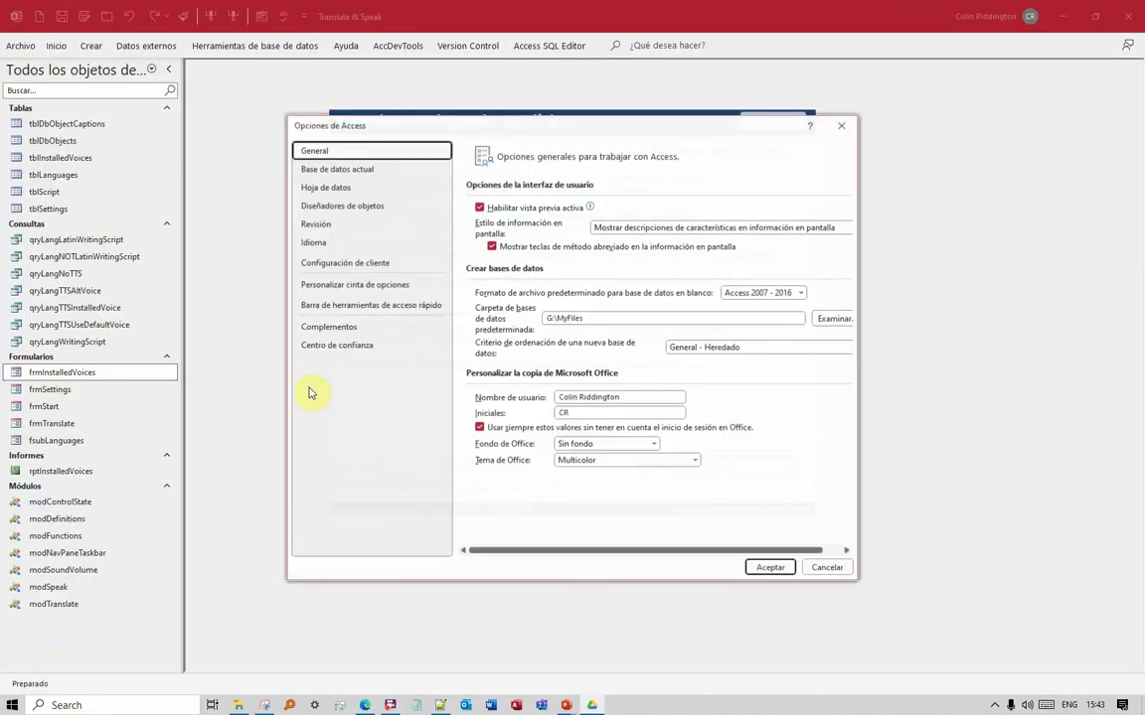
{"action": "left_click", "coordinate": [324, 245]}
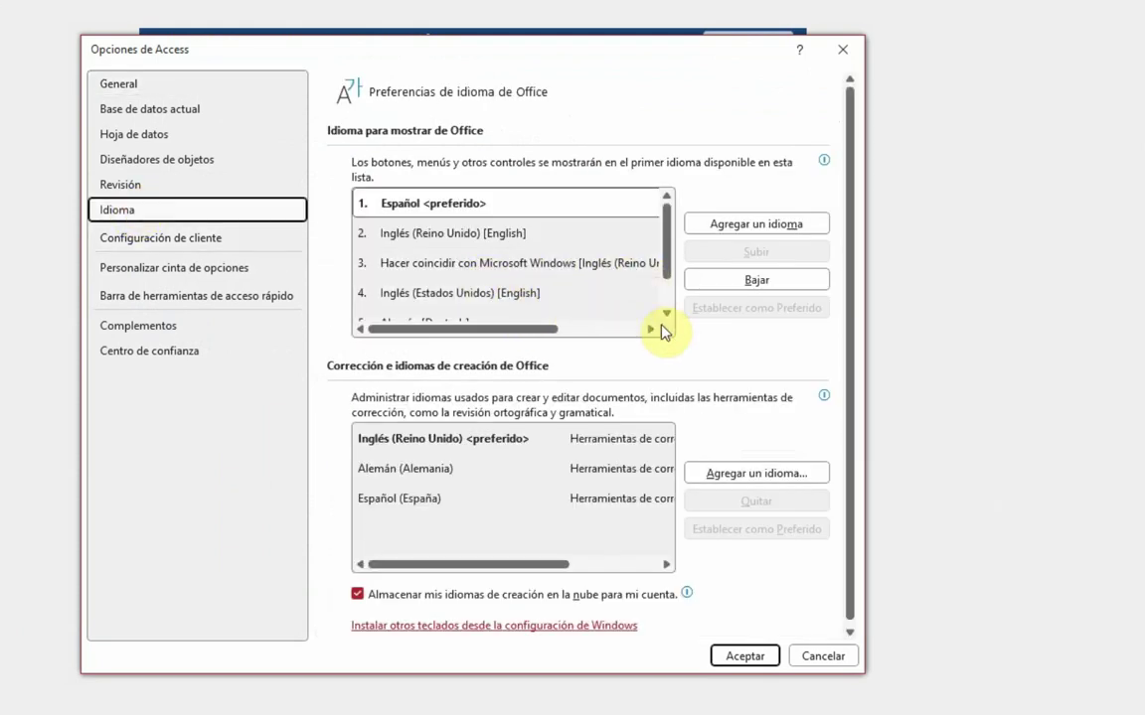
{"action": "left_click", "coordinate": [440, 235]}
{"action": "left_click", "coordinate": [772, 310]}
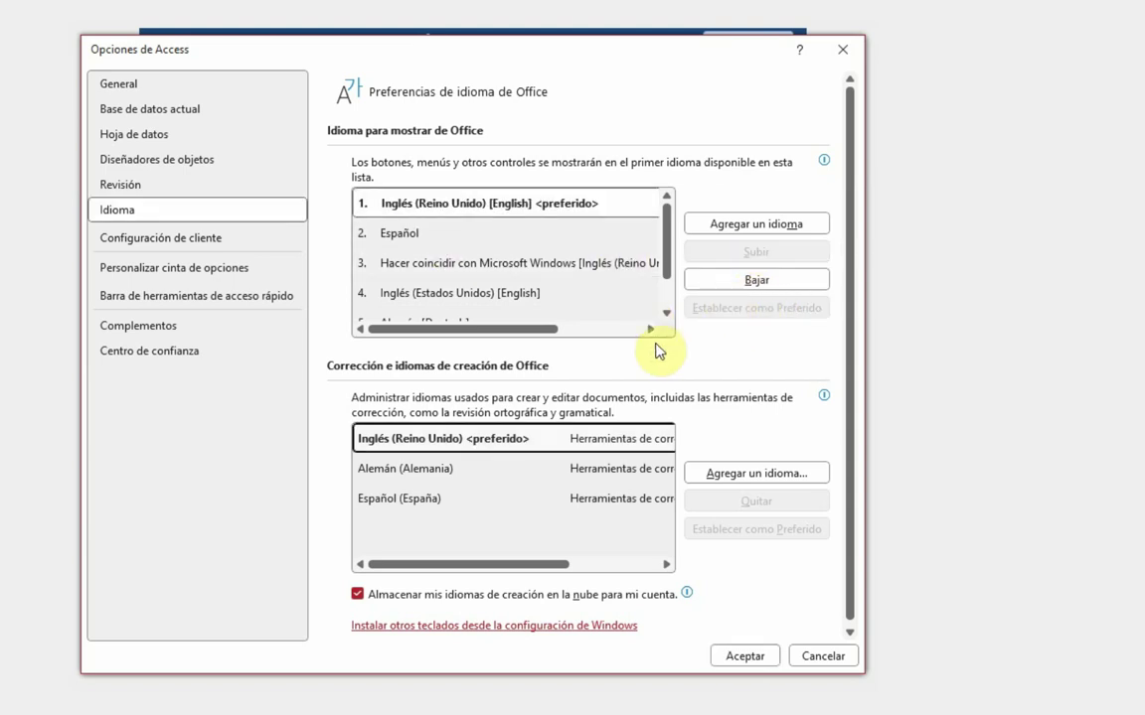
{"action": "left_click", "coordinate": [744, 656]}
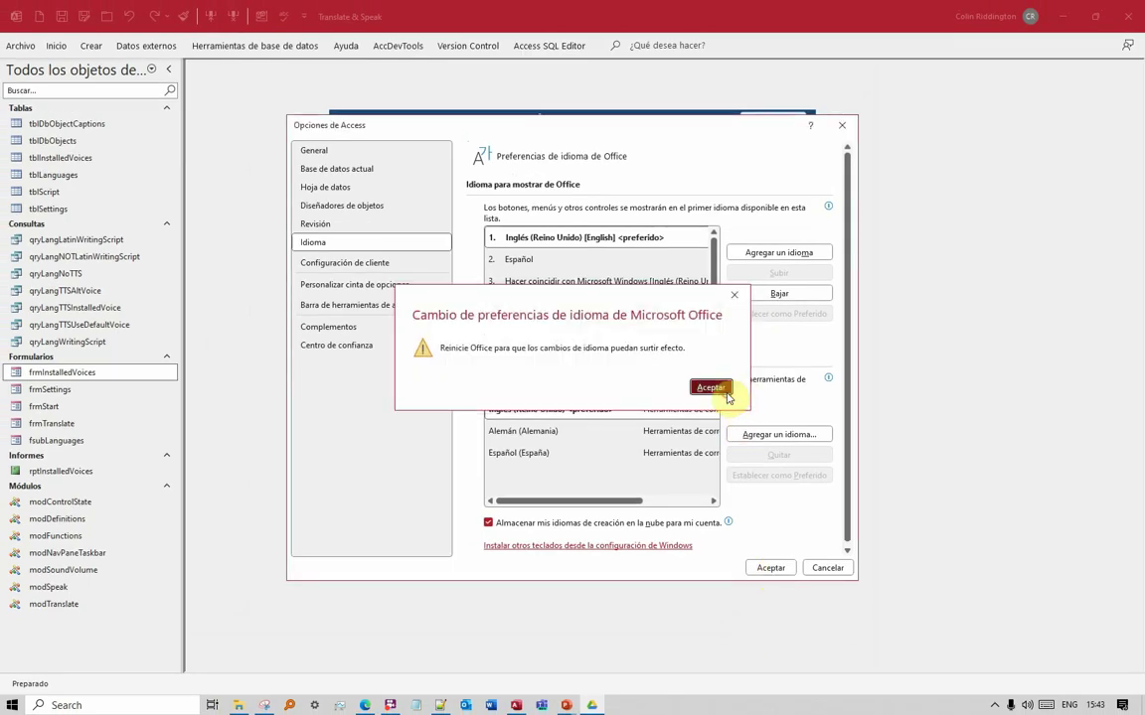
{"action": "left_click", "coordinate": [710, 386]}
{"action": "left_click", "coordinate": [664, 387]}
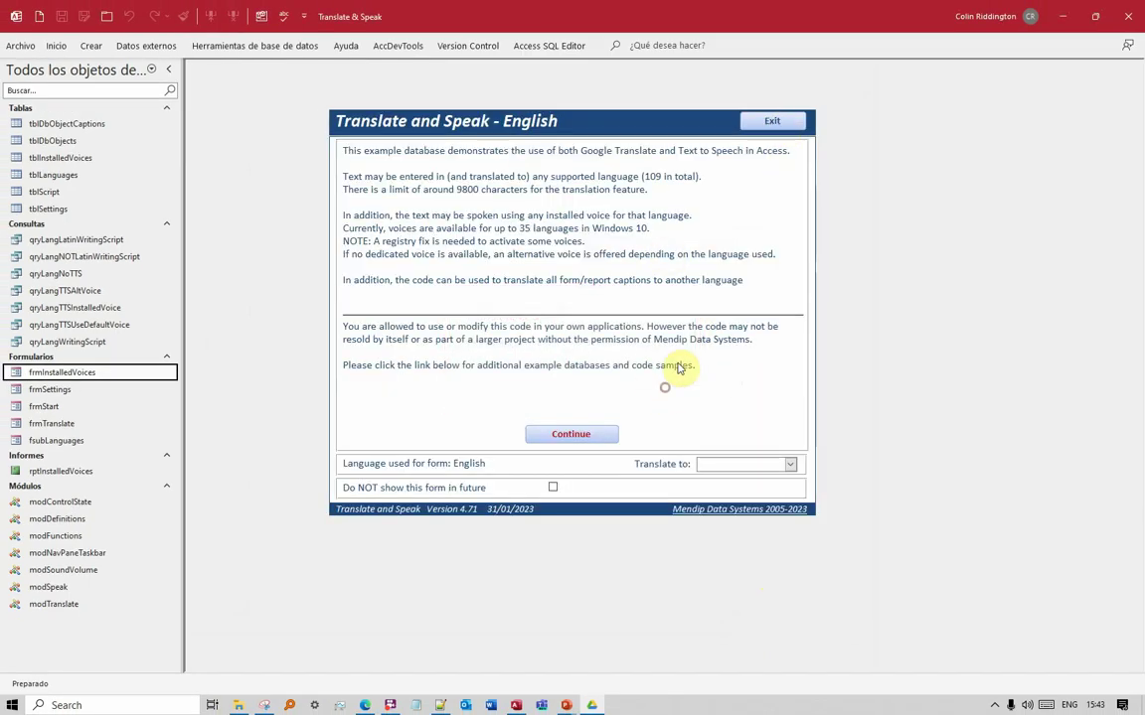
Exit the database, reopen the recent file Translate&Speak_v4.711.accdb, and view its code in the Visual Basic editor
{"action": "left_click", "coordinate": [781, 123]}
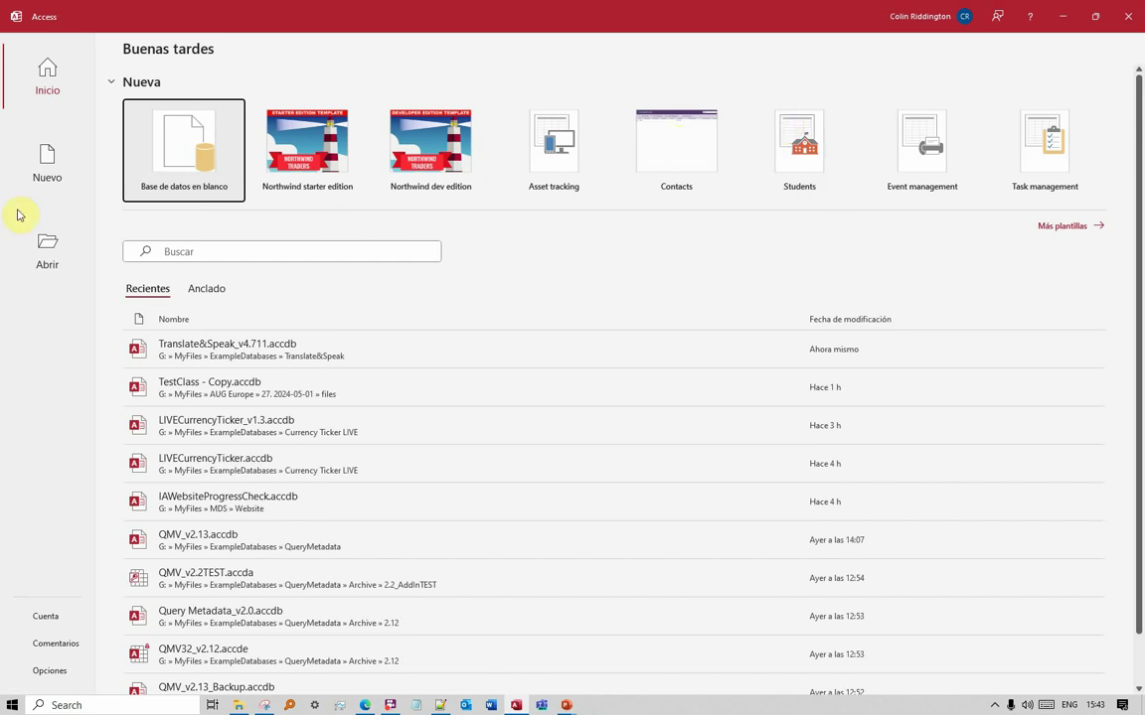
{"action": "left_click", "coordinate": [210, 348]}
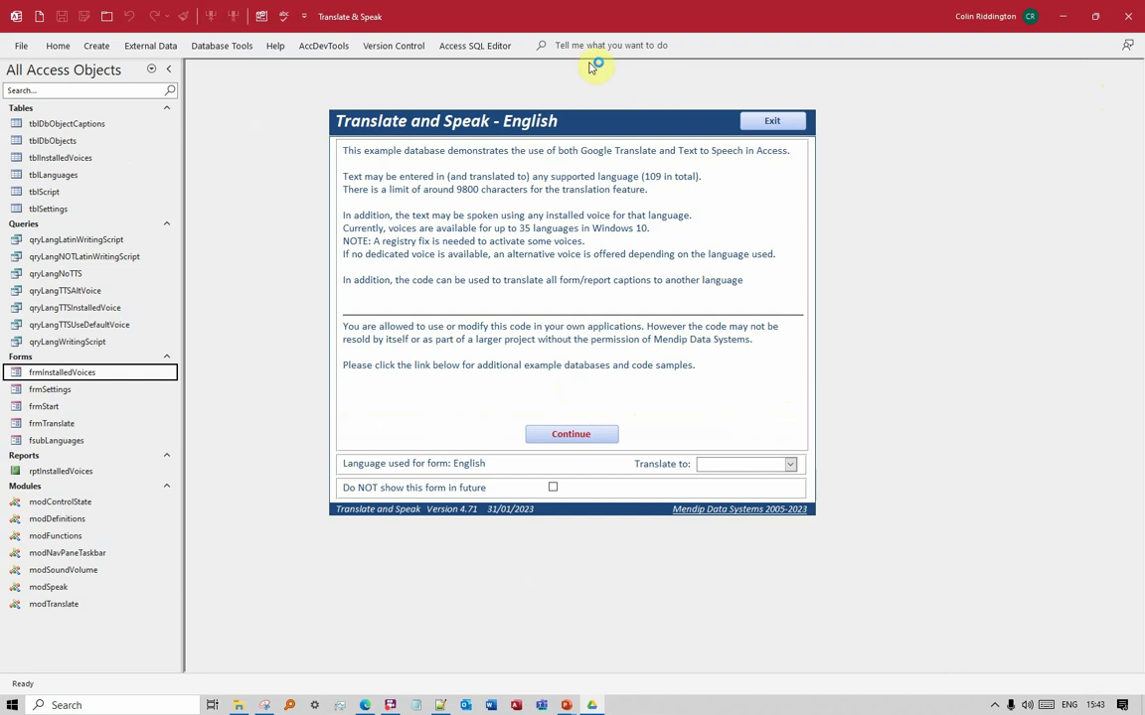
{"action": "left_click", "coordinate": [257, 17]}
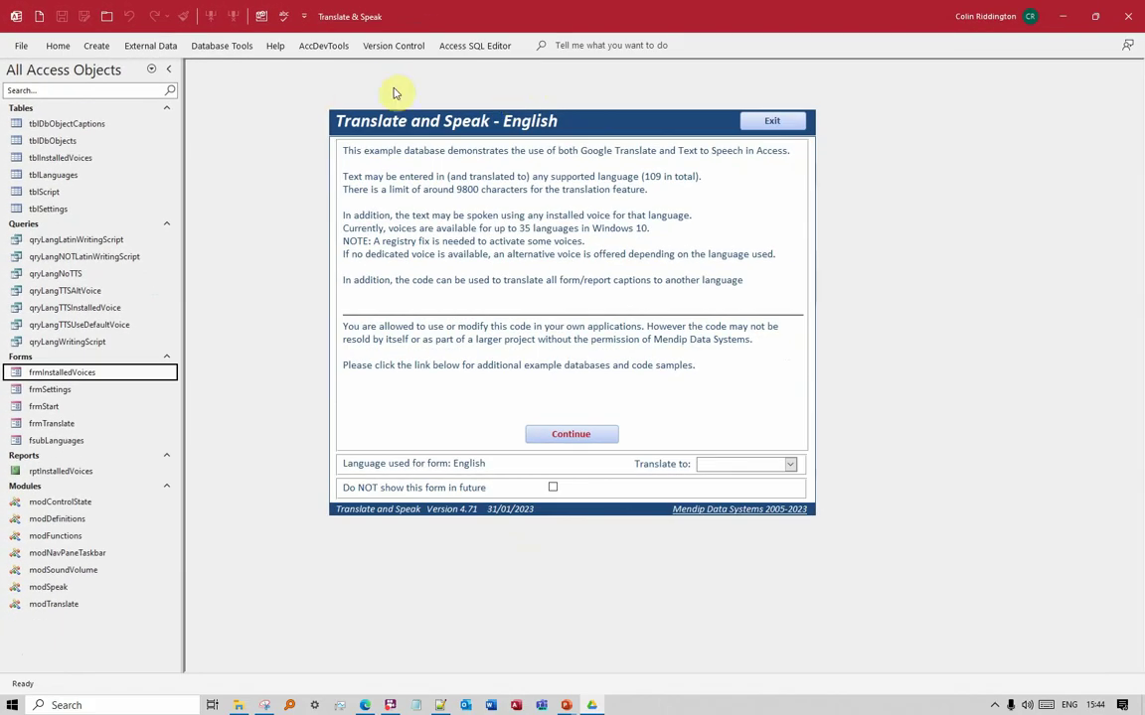
Move Spanish [español] lower in the Office display language list and apply the change
{"action": "left_click", "coordinate": [22, 47]}
{"action": "left_click", "coordinate": [52, 669]}
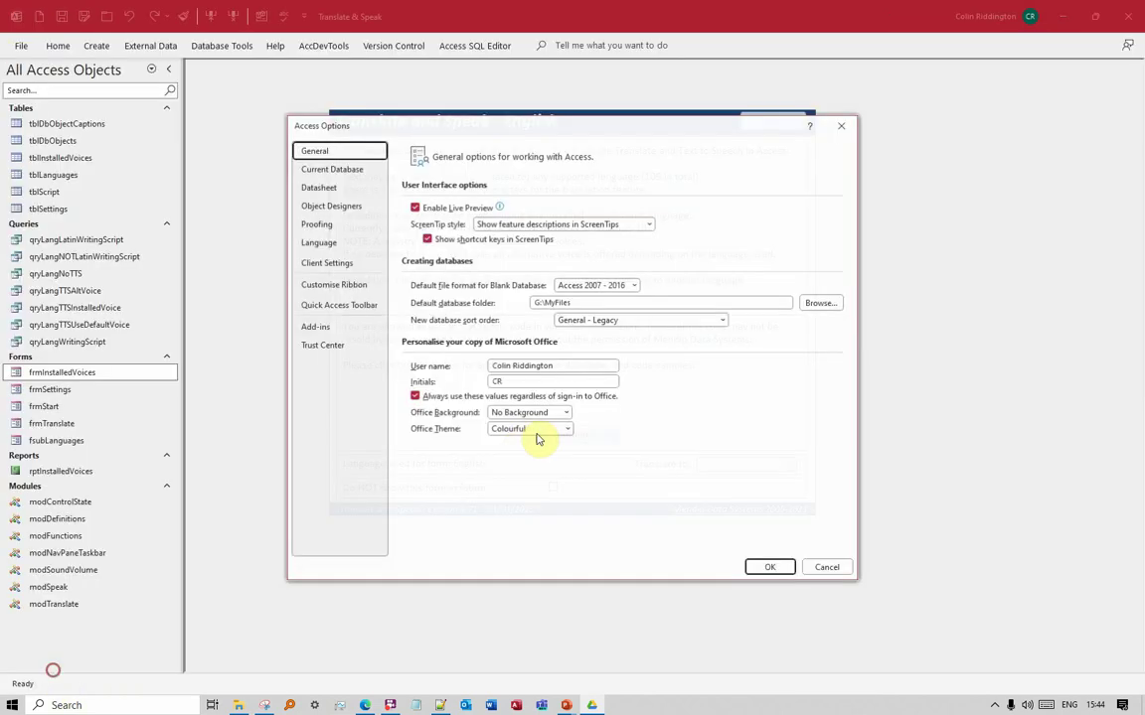
{"action": "left_click", "coordinate": [322, 243]}
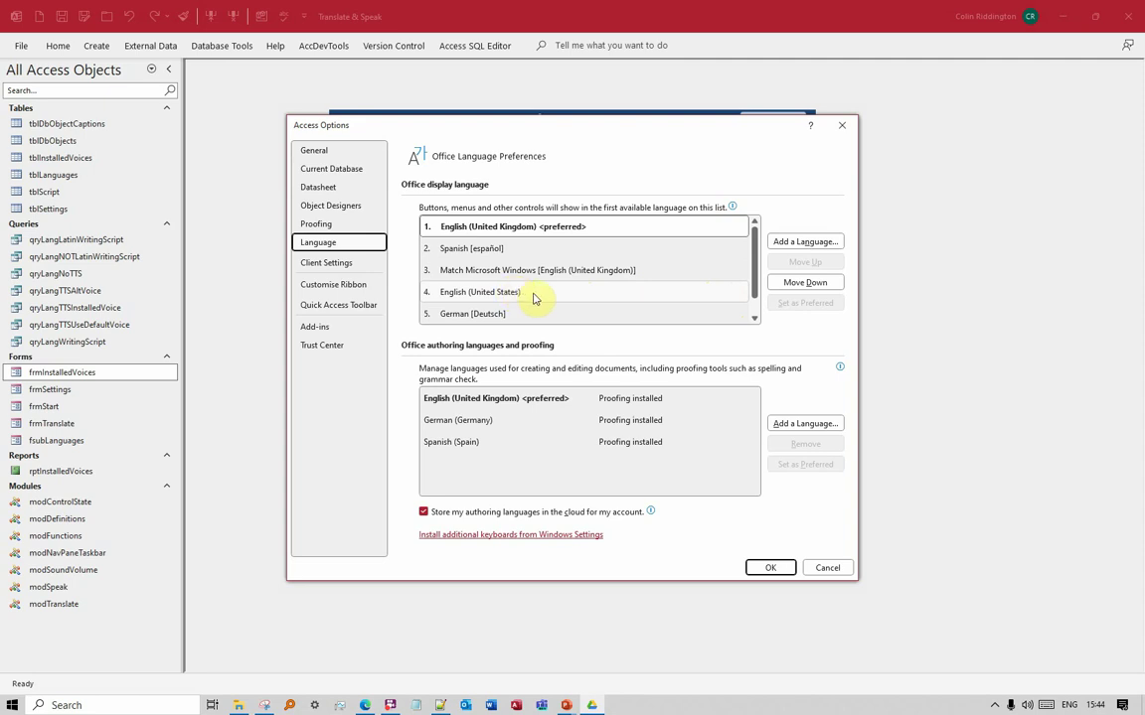
{"action": "left_click", "coordinate": [455, 250]}
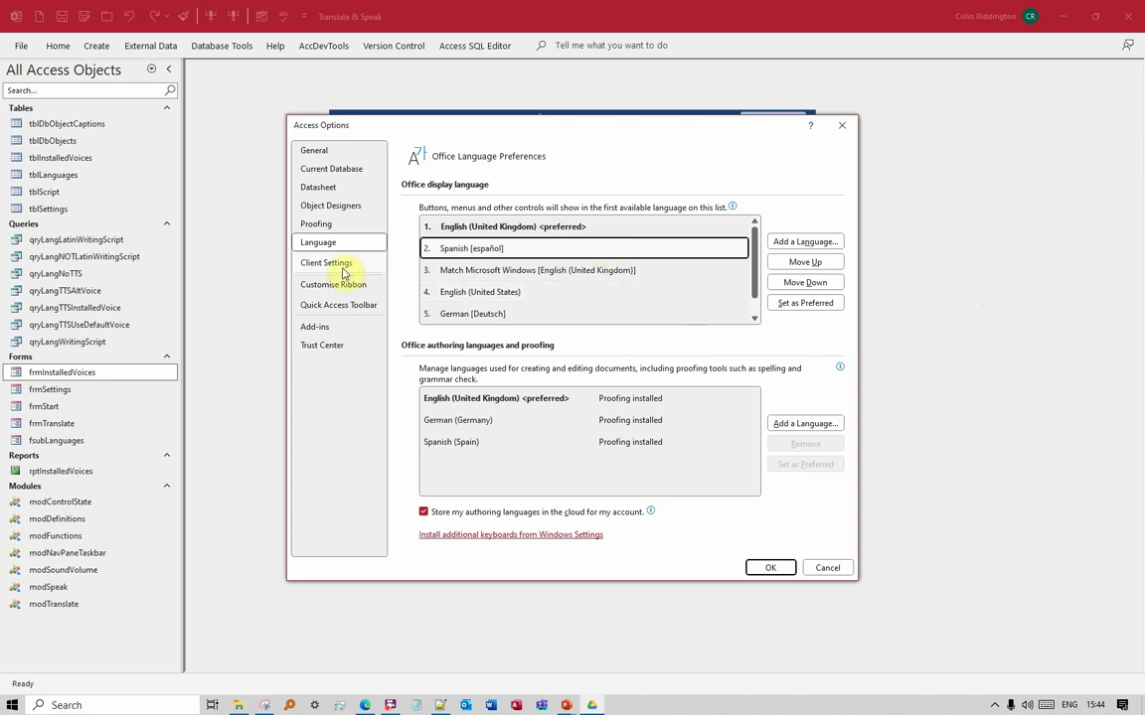
{"action": "left_click", "coordinate": [804, 282]}
{"action": "left_click", "coordinate": [778, 567]}
Restart the database with the reordered language list and check which language the Visual Basic editor's menus use
{"action": "left_click", "coordinate": [779, 118]}
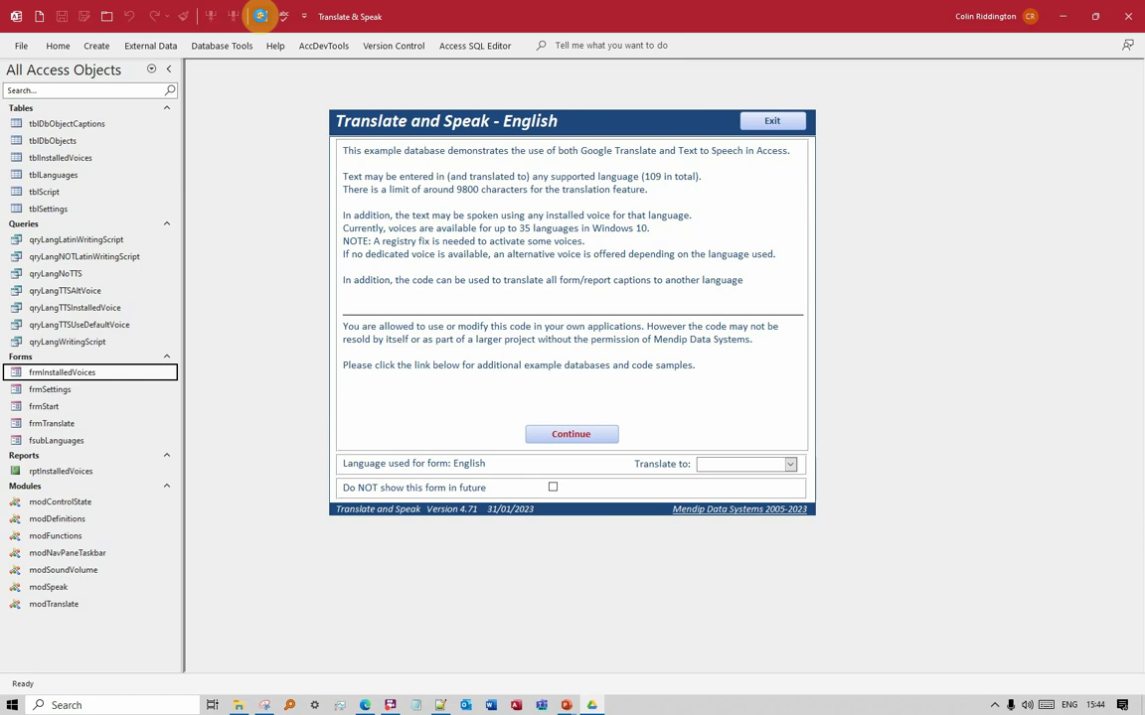
{"action": "left_click", "coordinate": [261, 16]}
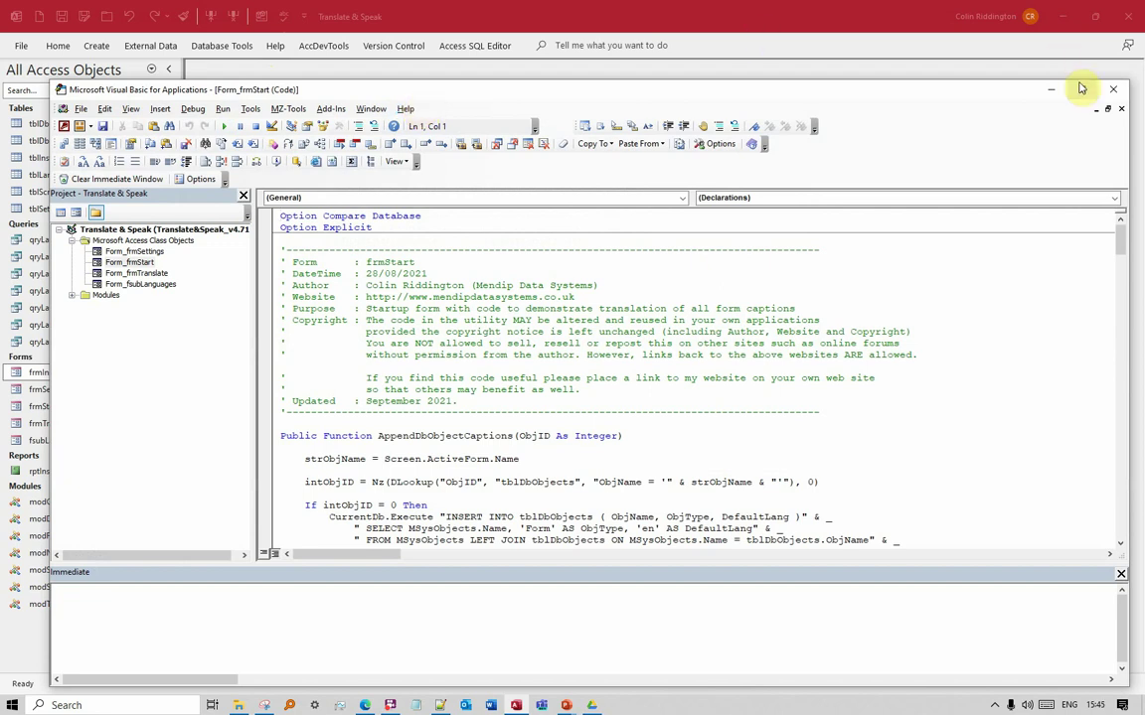
{"action": "left_click", "coordinate": [1113, 88]}
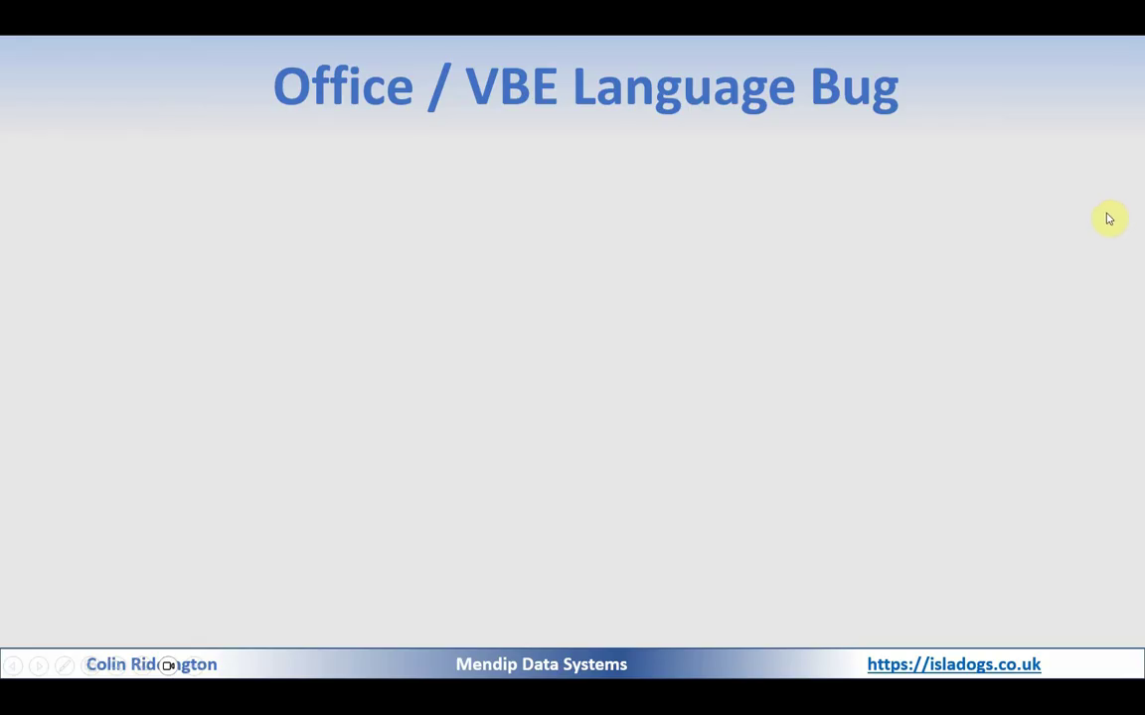
{"action": "left_click", "coordinate": [1107, 215]}
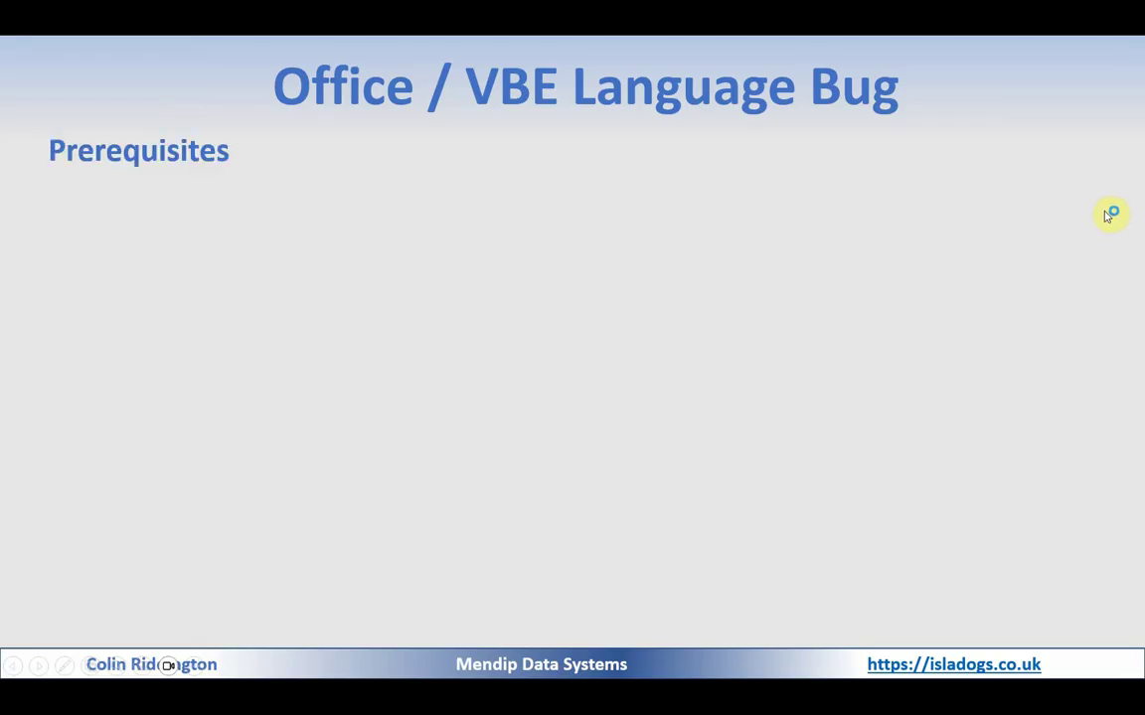
{"action": "left_click", "coordinate": [636, 211]}
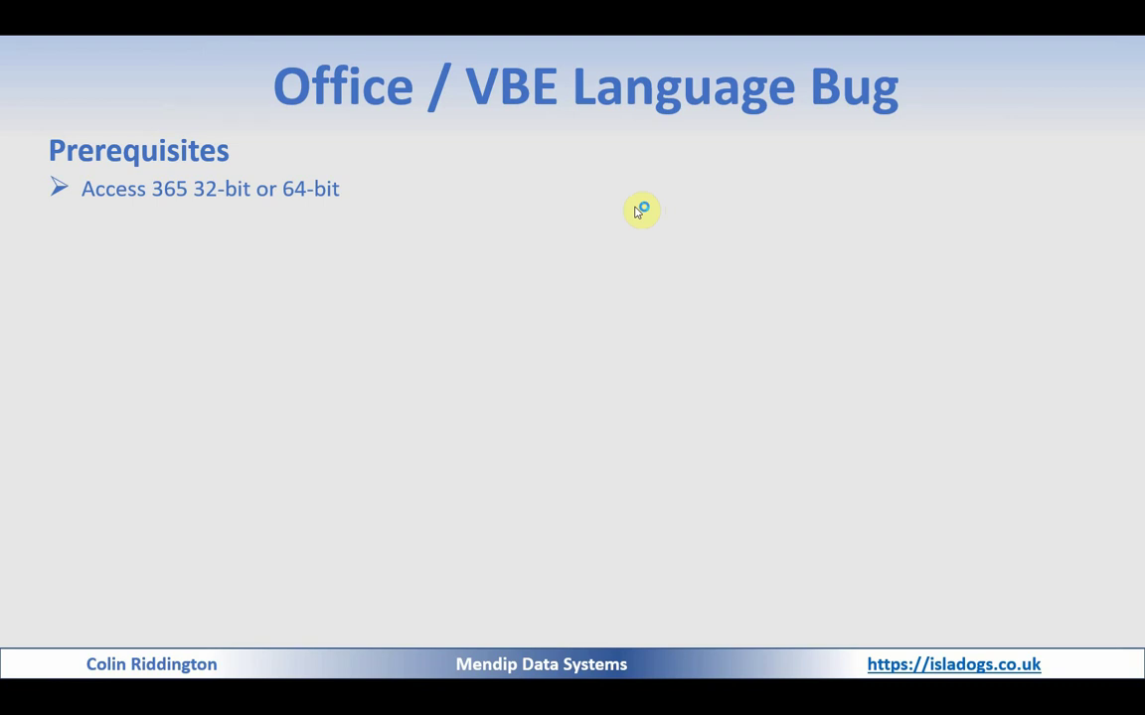
{"action": "left_click", "coordinate": [639, 211]}
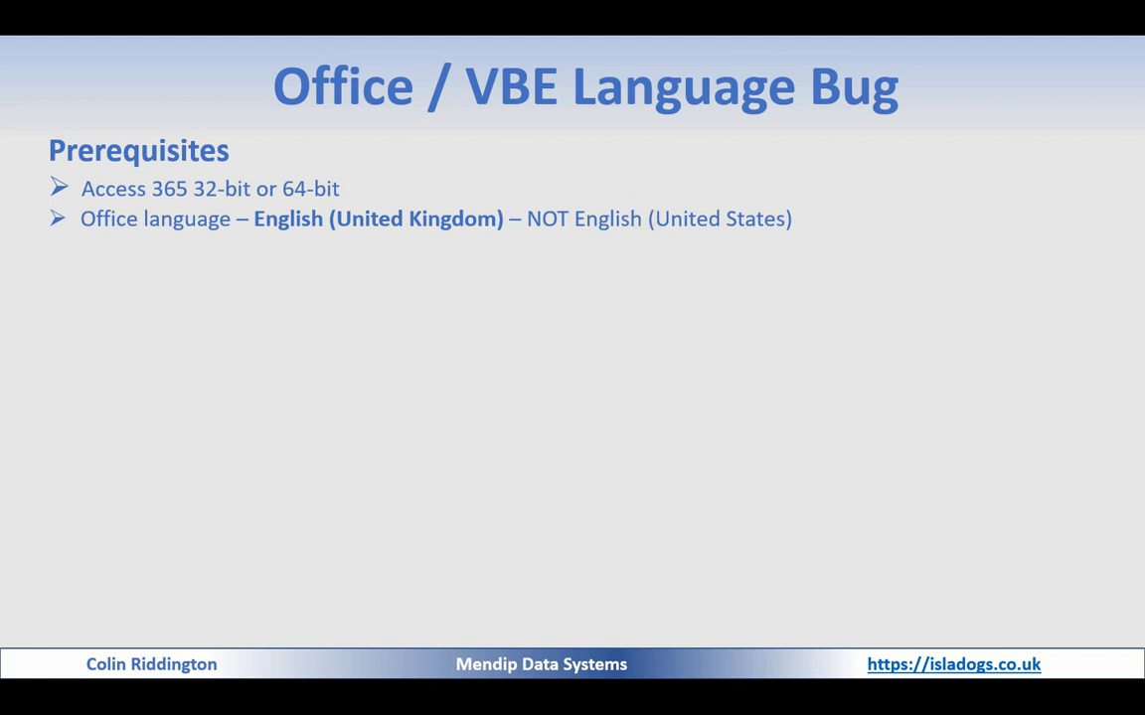